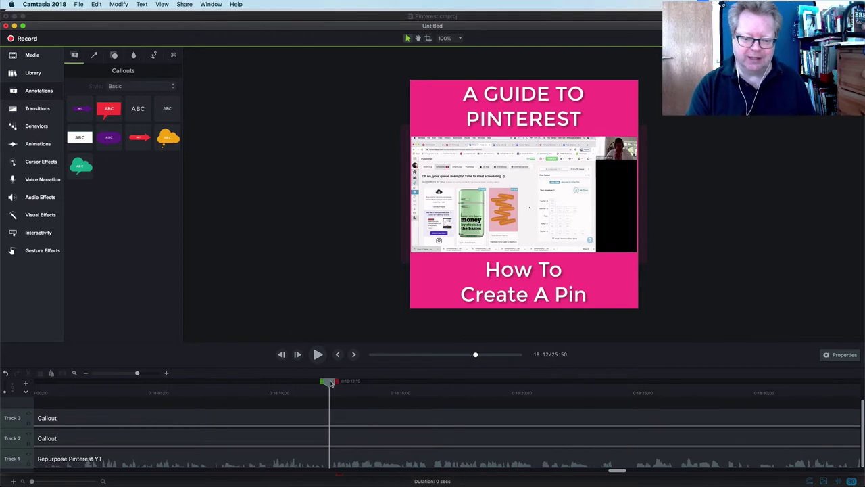
Split all three tracks at the 18:12 point with Split All
{"action": "left_click", "coordinate": [318, 355]}
{"action": "left_click", "coordinate": [318, 355]}
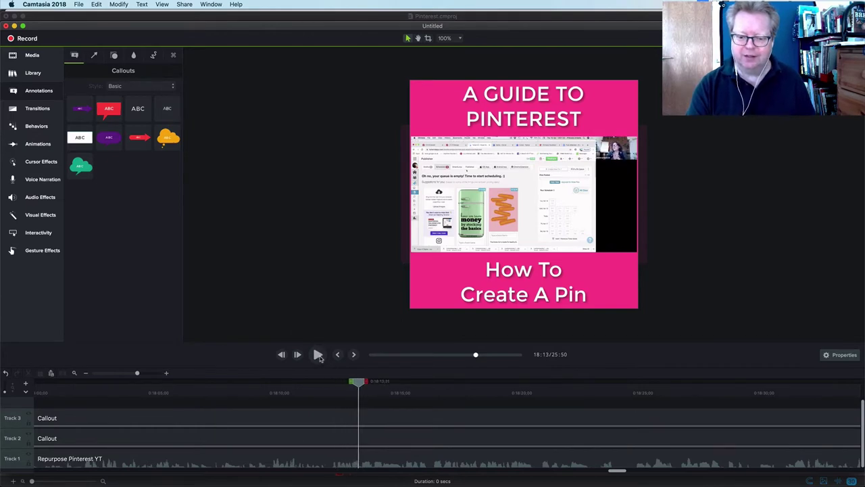
{"action": "left_click_drag", "start_coordinate": [361, 383], "coordinate": [331, 384]}
{"action": "right_click", "coordinate": [329, 384]}
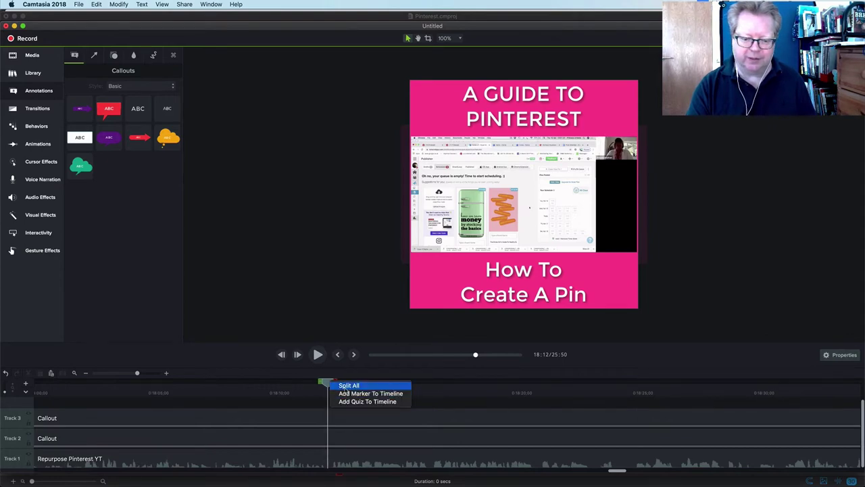
{"action": "left_click", "coordinate": [342, 388]}
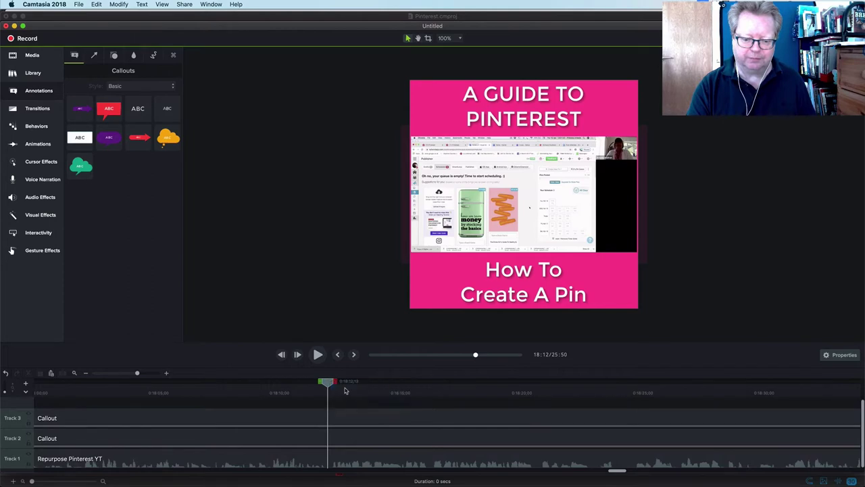
Ripple delete everything before 18:12 and move the How To Create A Pin callout to 0:00
{"action": "left_click", "coordinate": [293, 436], "text": "super"}
{"action": "left_click", "coordinate": [288, 460], "text": "super"}
{"action": "right_click", "coordinate": [288, 460]}
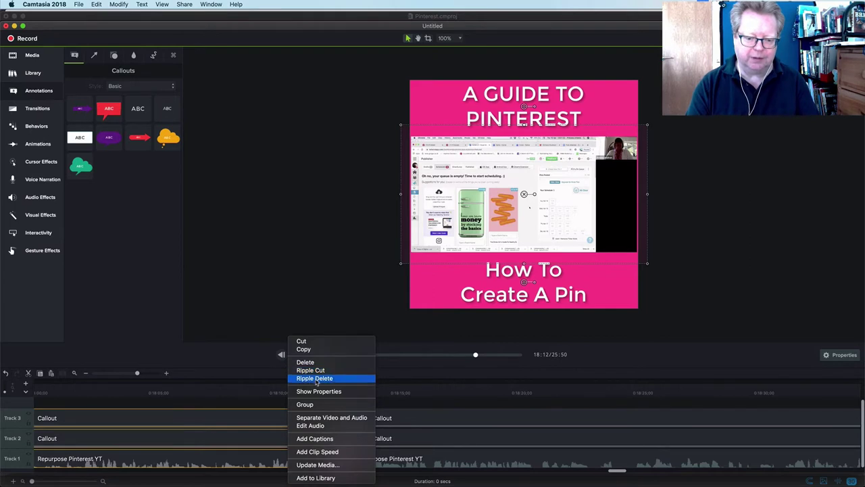
{"action": "left_click", "coordinate": [315, 379]}
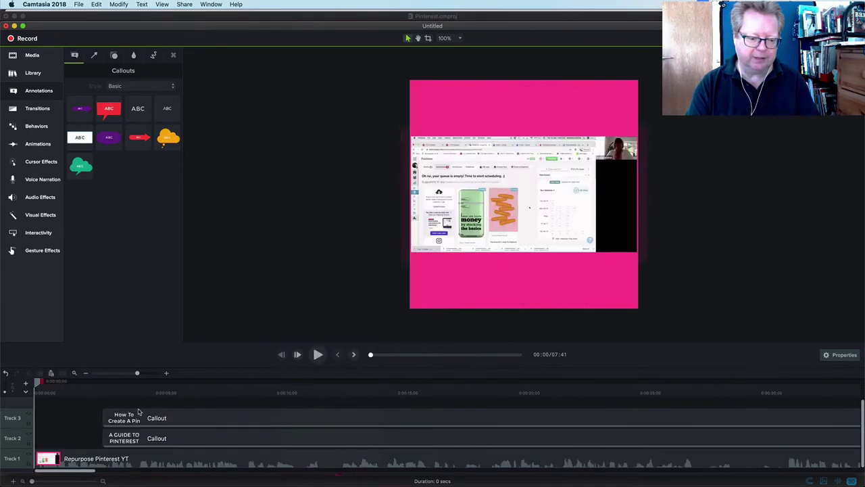
{"action": "left_click", "coordinate": [143, 418]}
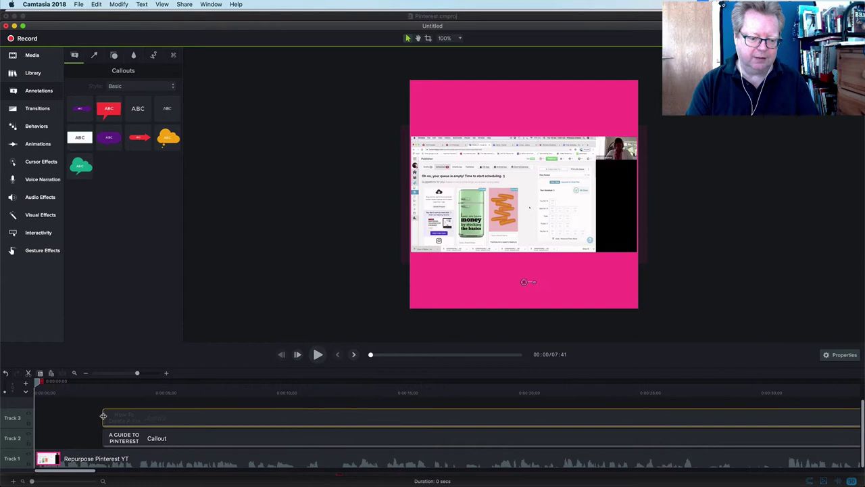
{"action": "left_click_drag", "start_coordinate": [103, 417], "coordinate": [40, 444]}
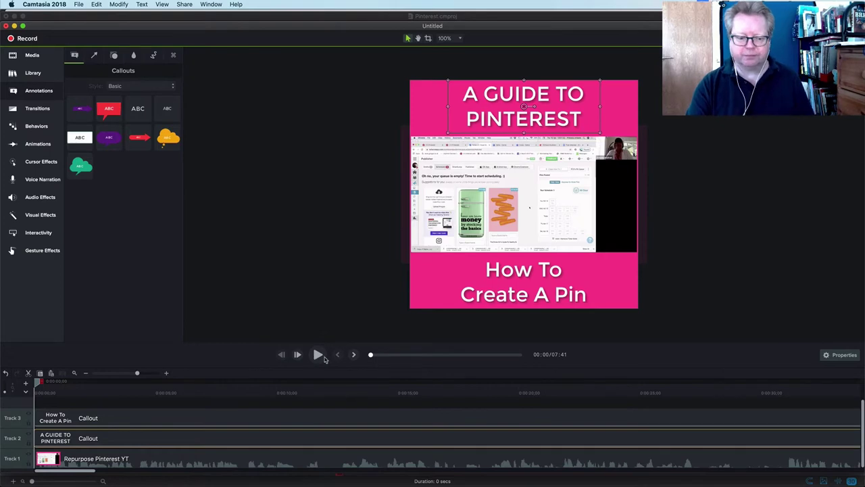
Split the A GUIDE TO PINTEREST callout and the remaining tracks at 00:08
{"action": "left_click", "coordinate": [319, 355]}
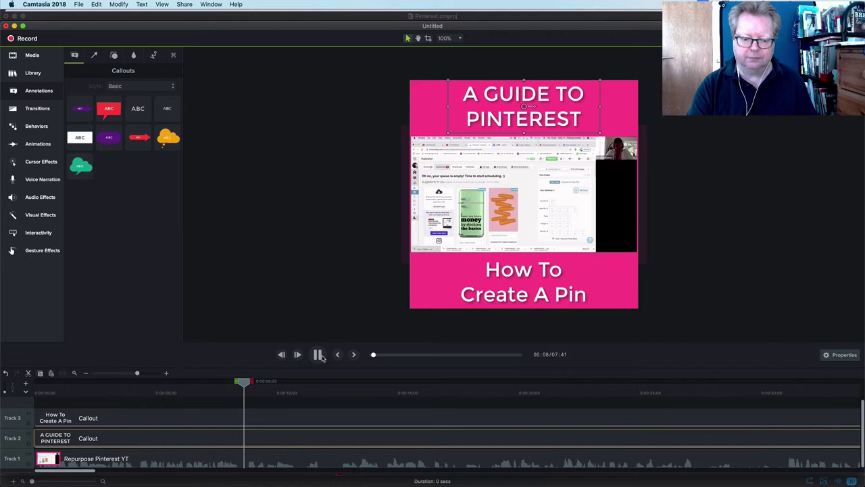
{"action": "left_click", "coordinate": [318, 354]}
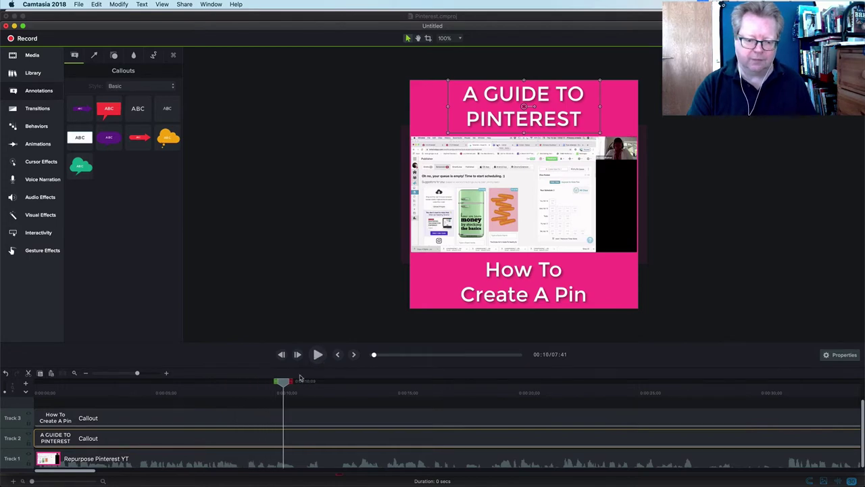
{"action": "left_click_drag", "start_coordinate": [289, 382], "coordinate": [251, 383]}
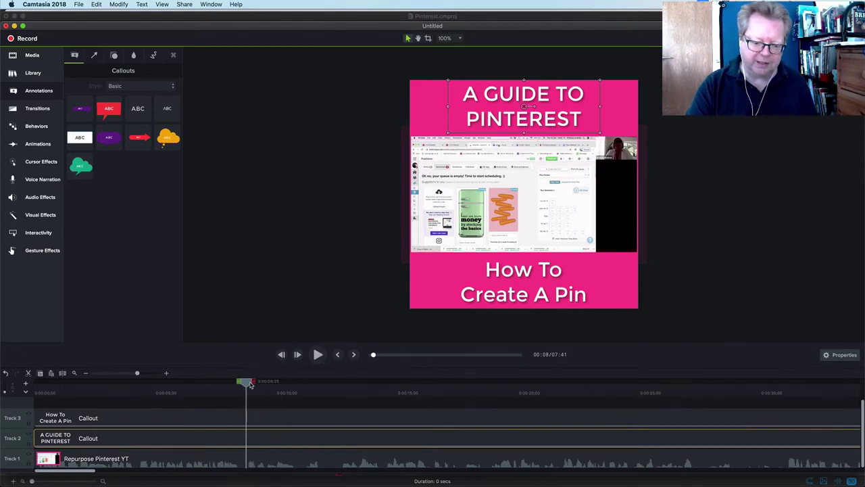
{"action": "right_click", "coordinate": [251, 383]}
{"action": "left_click", "coordinate": [282, 386]}
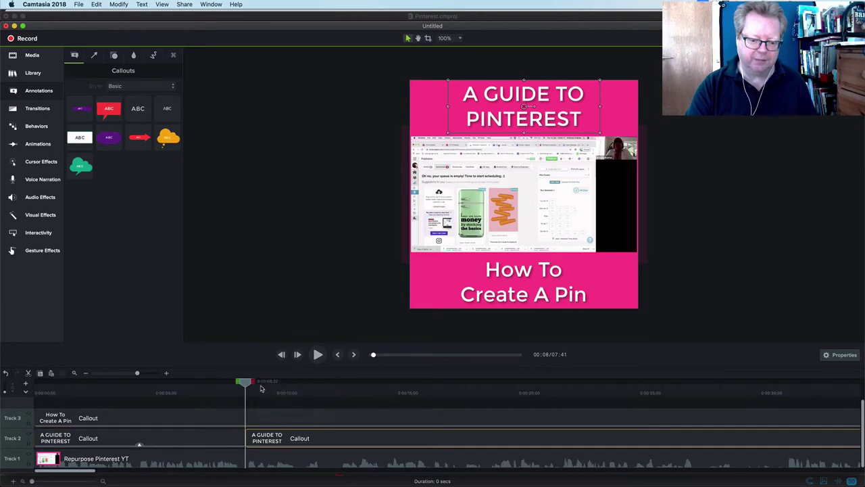
{"action": "right_click", "coordinate": [245, 384]}
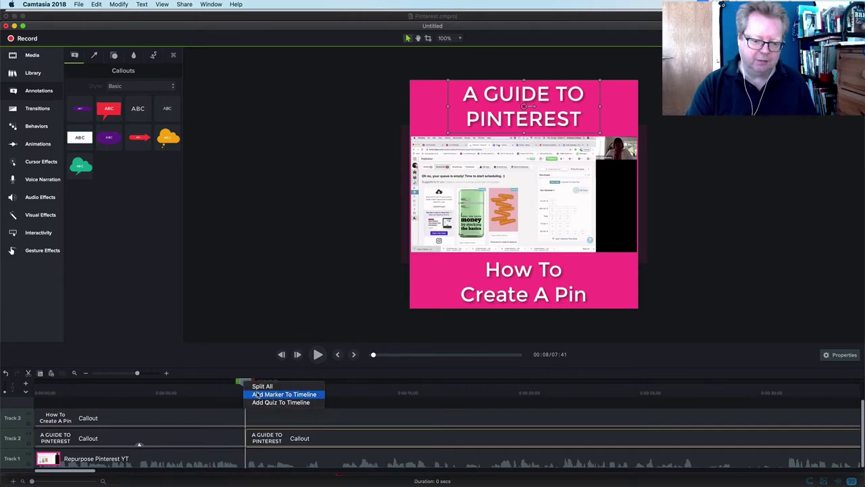
{"action": "left_click", "coordinate": [260, 386]}
Ripple delete the opening eight-second pieces on all three tracks
{"action": "left_click", "coordinate": [226, 421]}
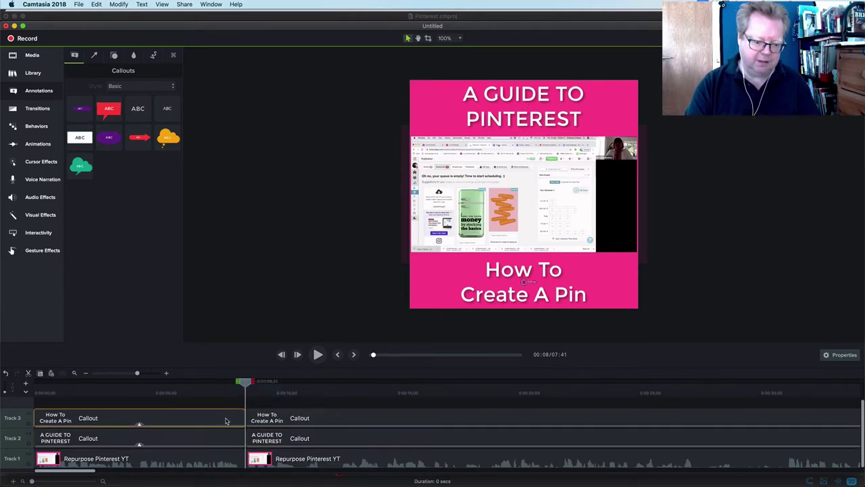
{"action": "left_click", "coordinate": [223, 437], "text": "shift"}
{"action": "left_click", "coordinate": [218, 458], "text": "shift"}
{"action": "right_click", "coordinate": [218, 457]}
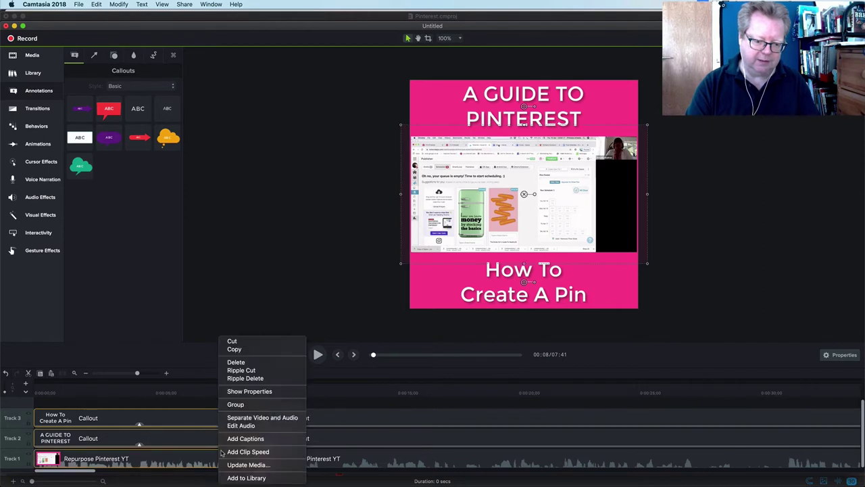
{"action": "left_click", "coordinate": [248, 379]}
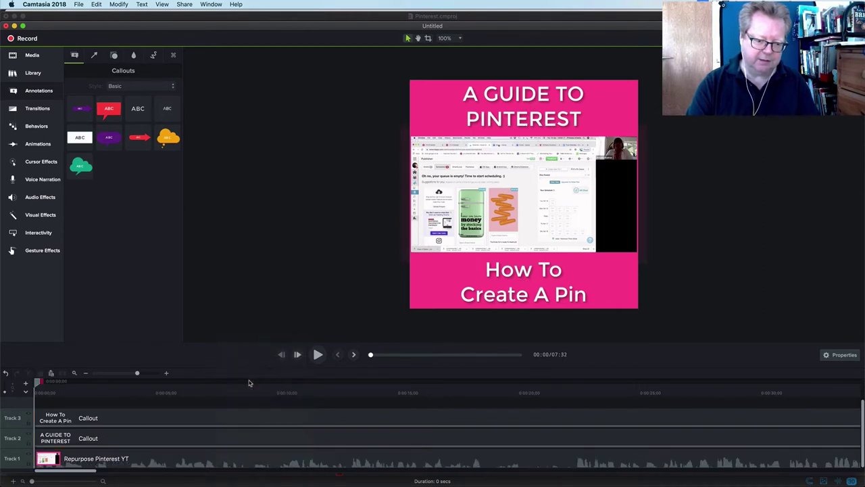
Review the video and split all tracks at 1:22
{"action": "left_click", "coordinate": [319, 357]}
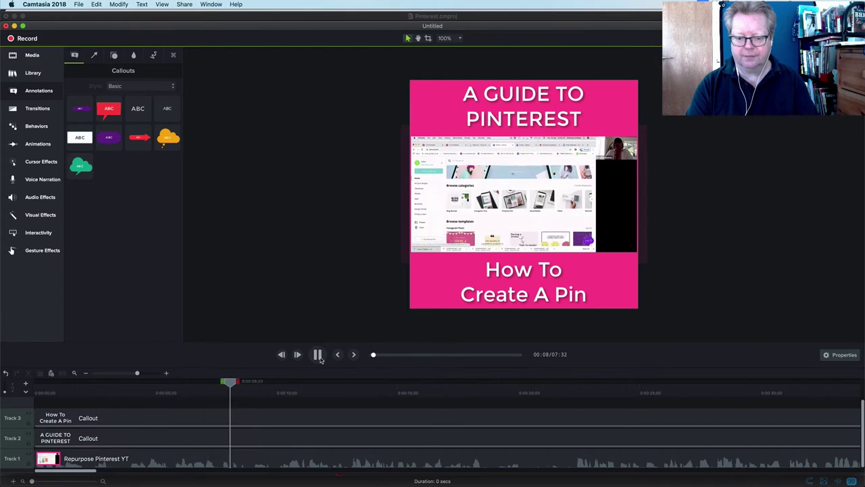
{"action": "right_click", "coordinate": [282, 386]}
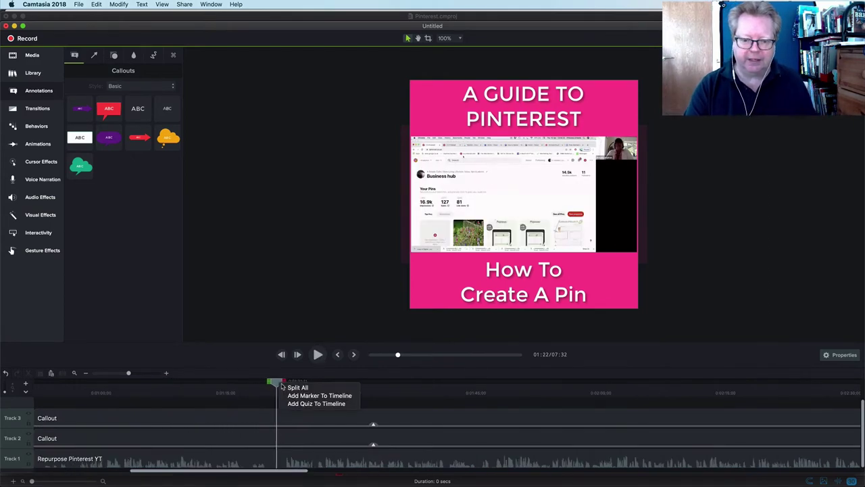
{"action": "left_click", "coordinate": [274, 384]}
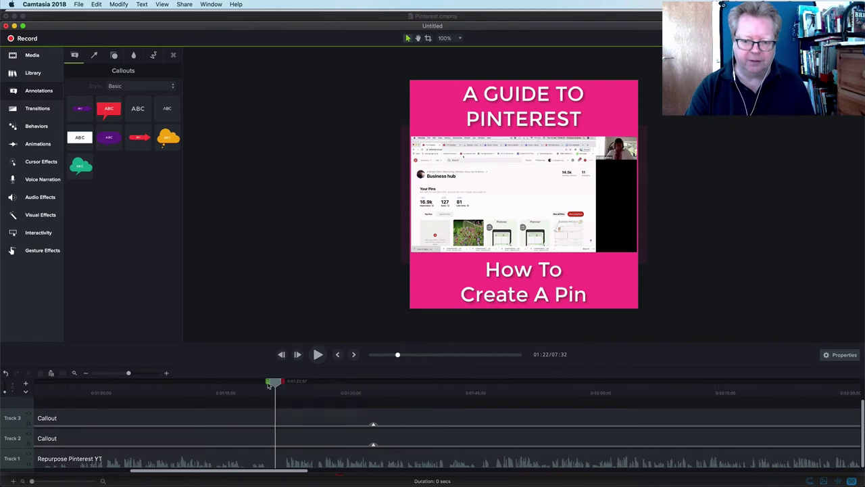
{"action": "left_click_drag", "start_coordinate": [269, 384], "coordinate": [217, 386]}
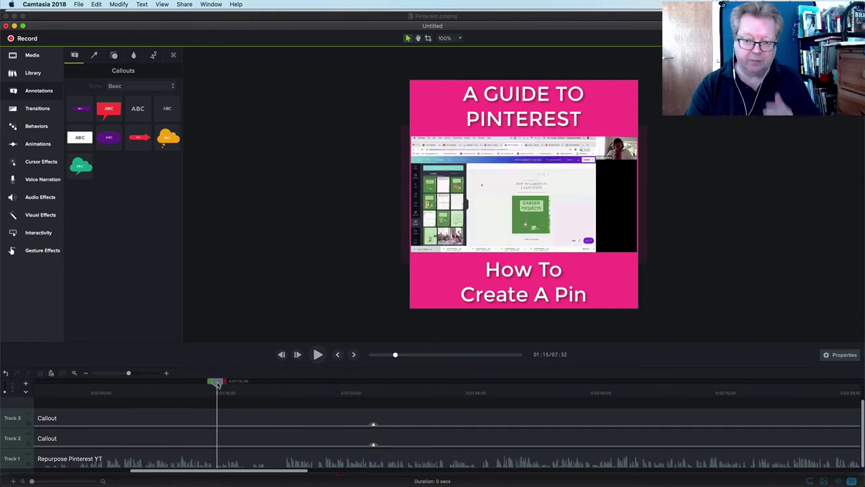
{"action": "left_click_drag", "start_coordinate": [218, 386], "coordinate": [275, 386]}
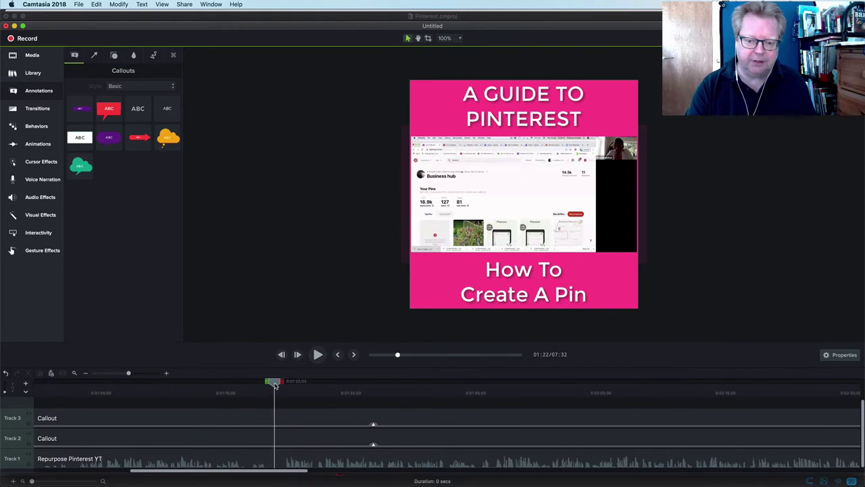
{"action": "right_click", "coordinate": [276, 386]}
{"action": "left_click", "coordinate": [282, 388]}
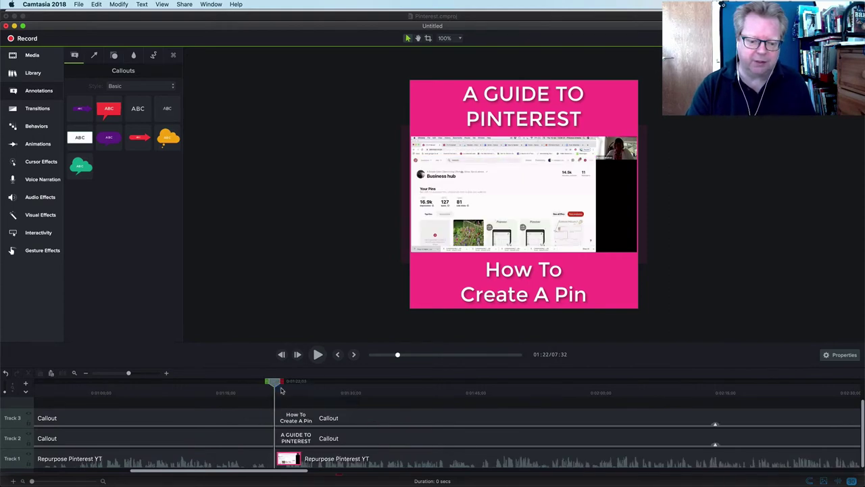
Ripple delete the screen recording after 1:22 and play through the new ending
{"action": "left_click", "coordinate": [398, 424]}
{"action": "left_click", "coordinate": [397, 443]}
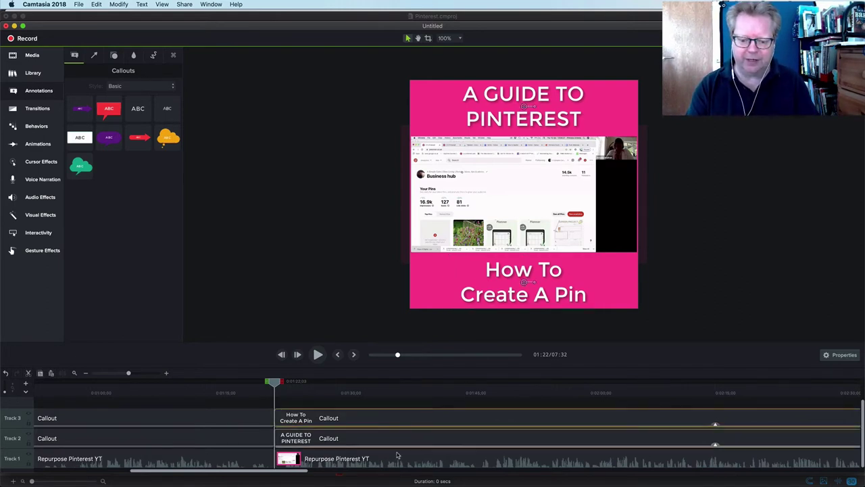
{"action": "left_click", "coordinate": [397, 459]}
{"action": "right_click", "coordinate": [397, 458]}
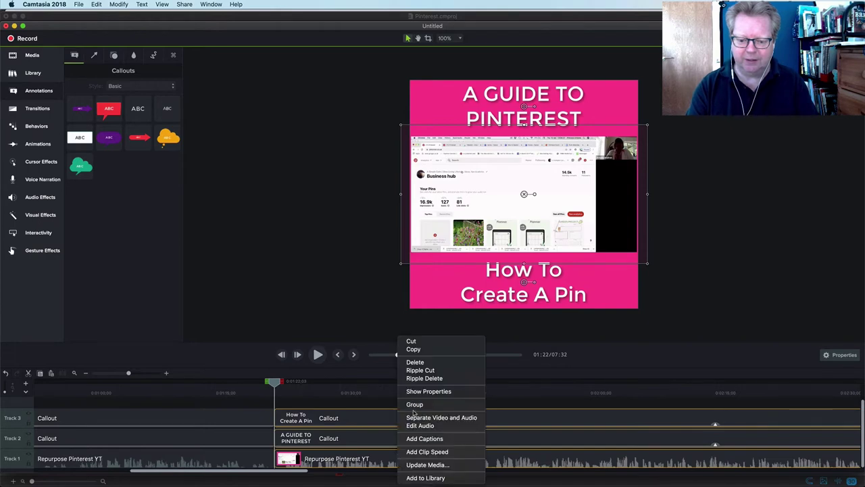
{"action": "left_click", "coordinate": [424, 378]}
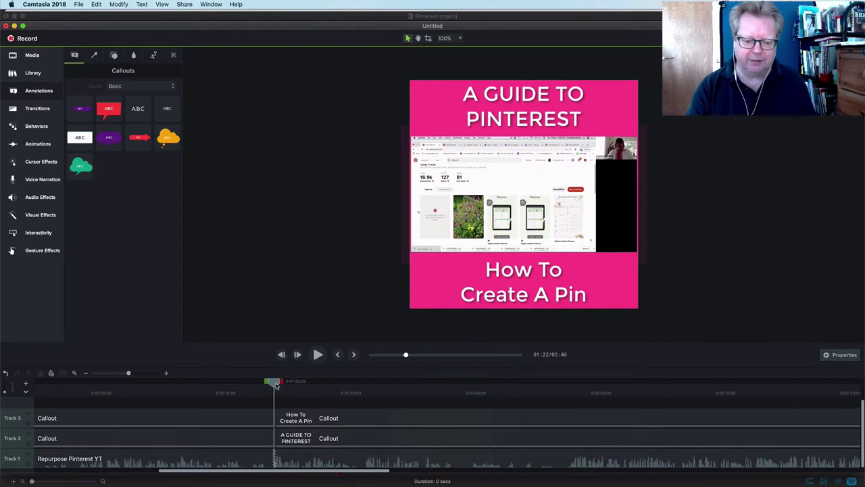
{"action": "left_click_drag", "start_coordinate": [275, 385], "coordinate": [253, 385]}
{"action": "left_click", "coordinate": [317, 354]}
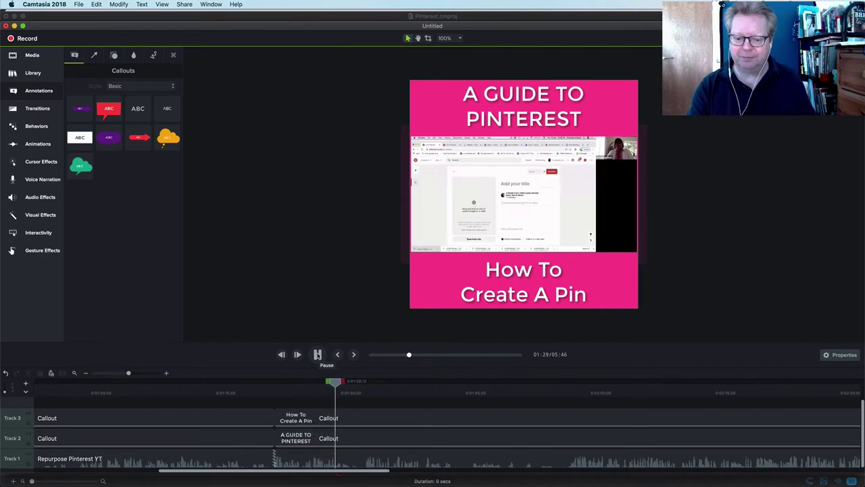
{"action": "left_click", "coordinate": [317, 355]}
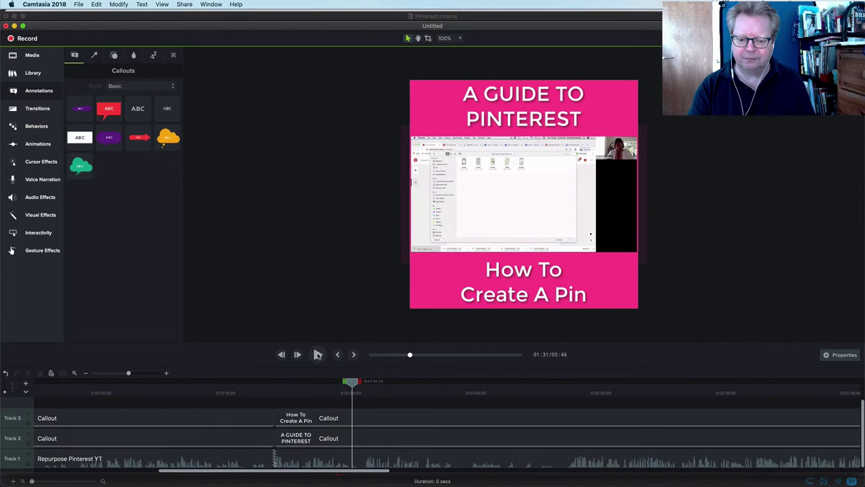
{"action": "left_click_drag", "start_coordinate": [355, 384], "coordinate": [569, 384]}
{"action": "left_click", "coordinate": [553, 384]}
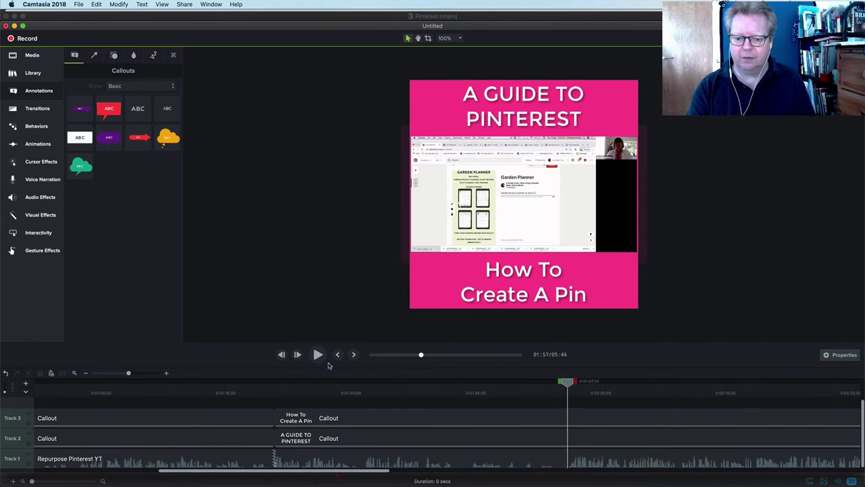
{"action": "scroll", "coordinate": [502, 385], "scroll_direction": "right", "scroll_amount": 5}
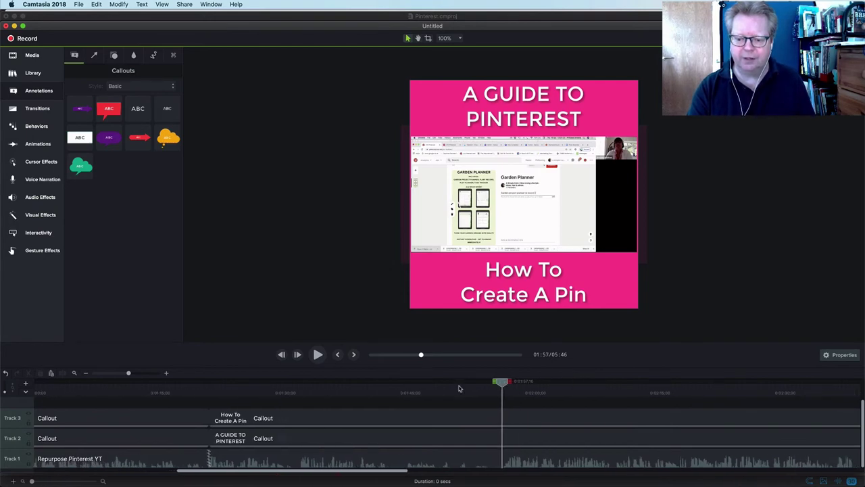
{"action": "left_click_drag", "start_coordinate": [383, 383], "coordinate": [599, 383]}
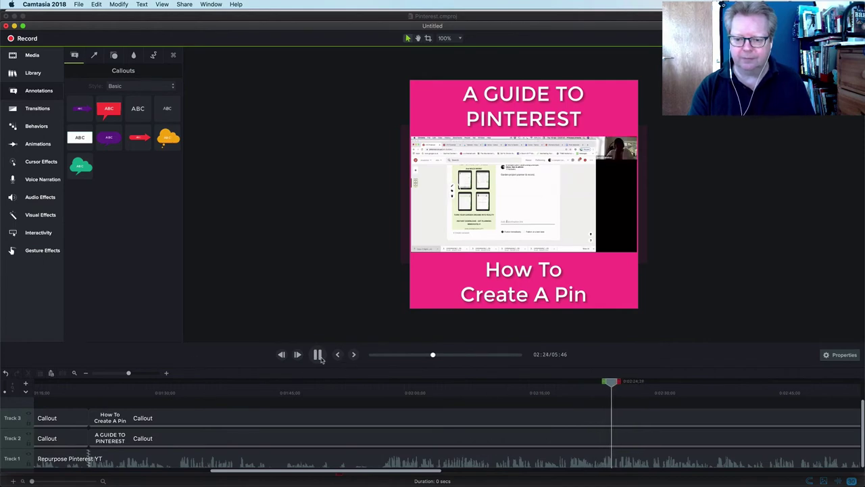
{"action": "left_click_drag", "start_coordinate": [615, 383], "coordinate": [494, 383]}
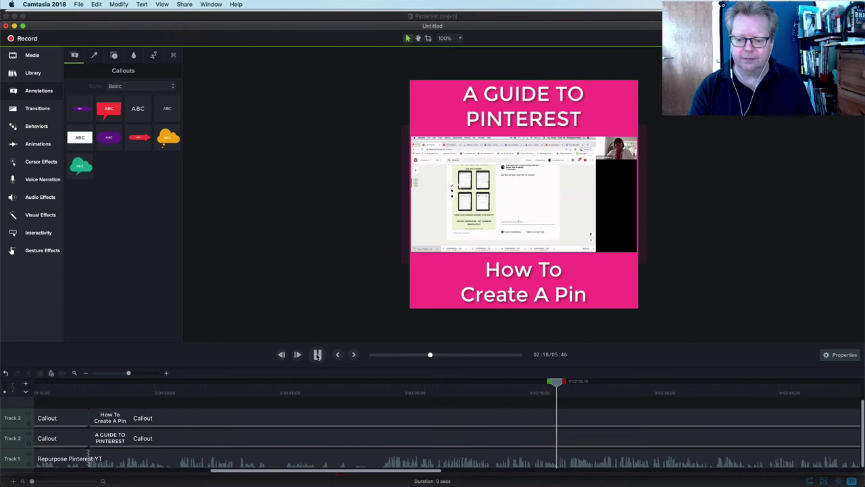
Stop playback and split every track at 2:19
{"action": "left_click", "coordinate": [318, 355]}
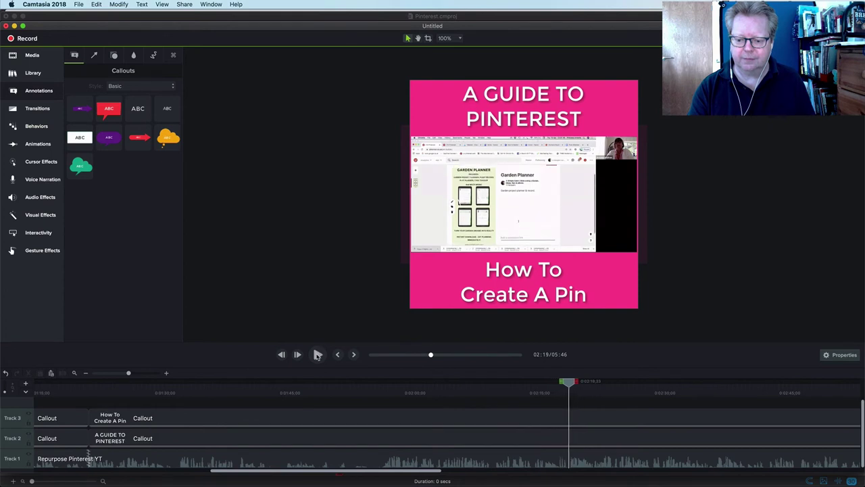
{"action": "right_click", "coordinate": [571, 384]}
{"action": "left_click", "coordinate": [589, 385]}
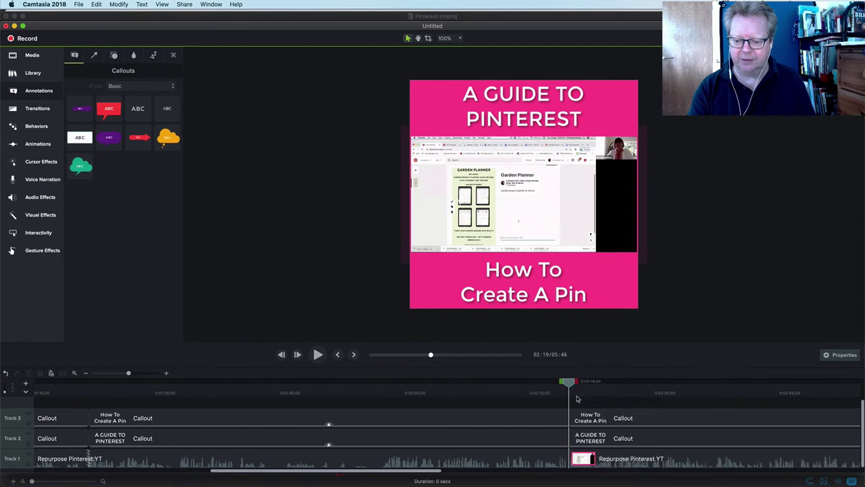
Delete the three clip pieces after the 2:19 split
{"action": "left_click", "coordinate": [580, 424]}
{"action": "left_click", "coordinate": [582, 438], "text": "shift"}
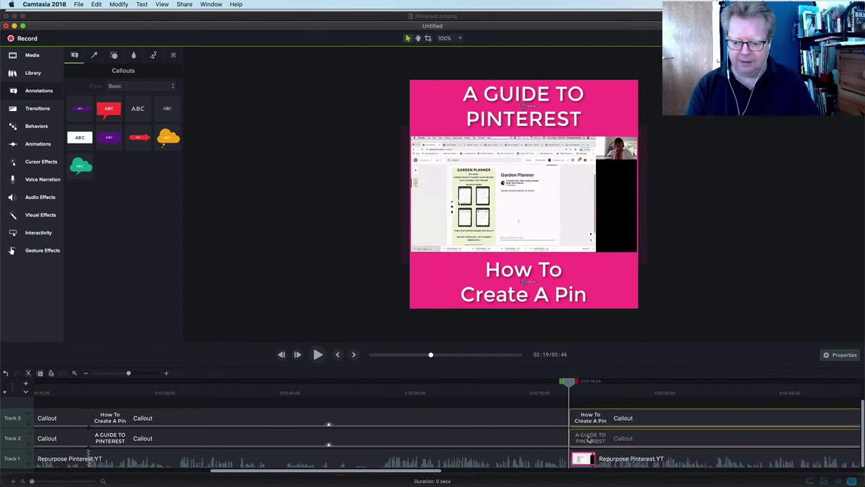
{"action": "left_click", "coordinate": [587, 458], "text": "shift"}
{"action": "key", "text": "Delete"}
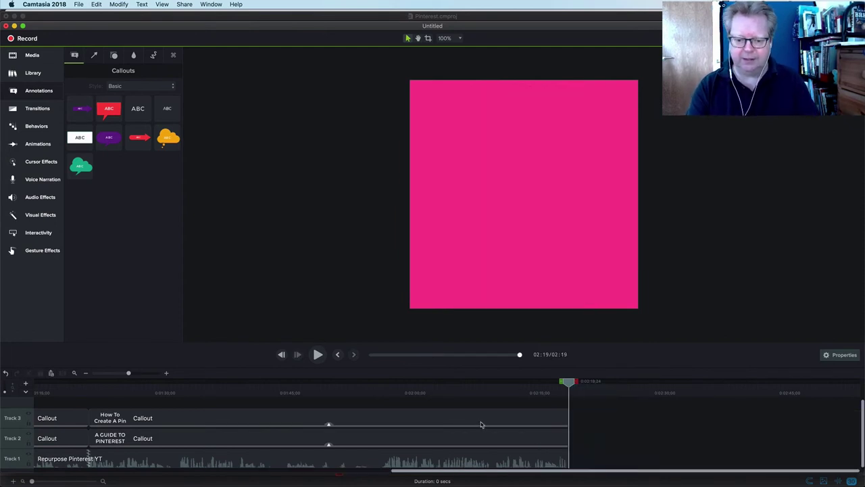
{"action": "scroll", "coordinate": [590, 427], "scroll_direction": "left", "scroll_amount": 10}
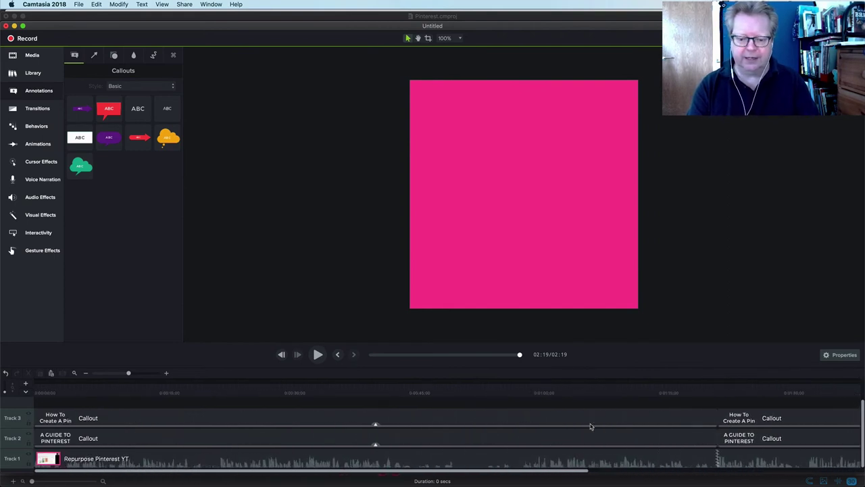
{"action": "scroll", "coordinate": [590, 427], "scroll_direction": "right", "scroll_amount": 10}
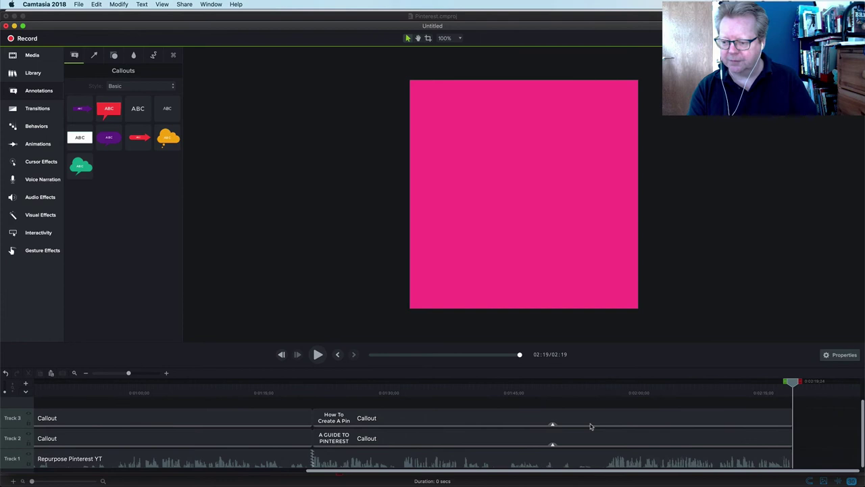
{"action": "scroll", "coordinate": [283, 439], "scroll_direction": "left", "scroll_amount": 10}
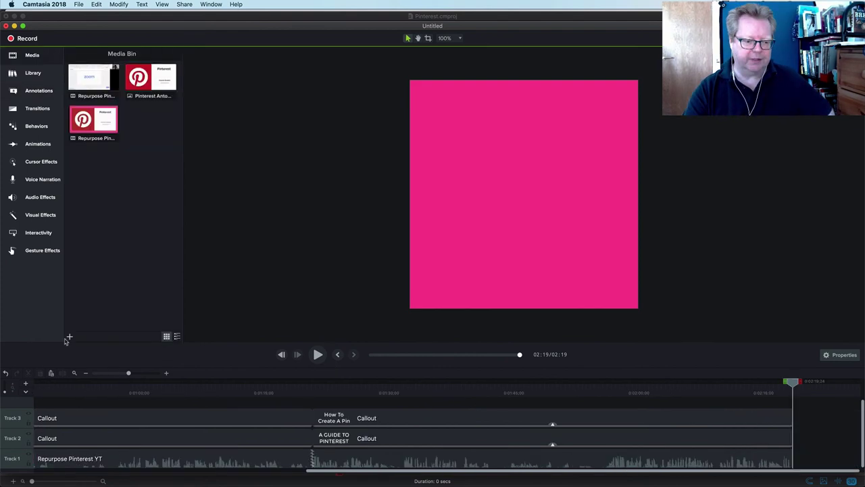
Import the Pinterest end-card PNG from Downloads into the Media Bin
{"action": "left_click", "coordinate": [69, 335]}
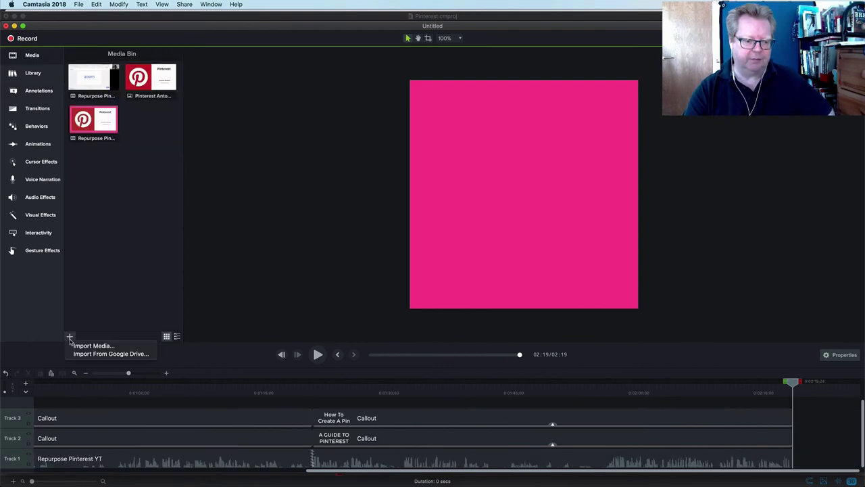
{"action": "left_click", "coordinate": [92, 345]}
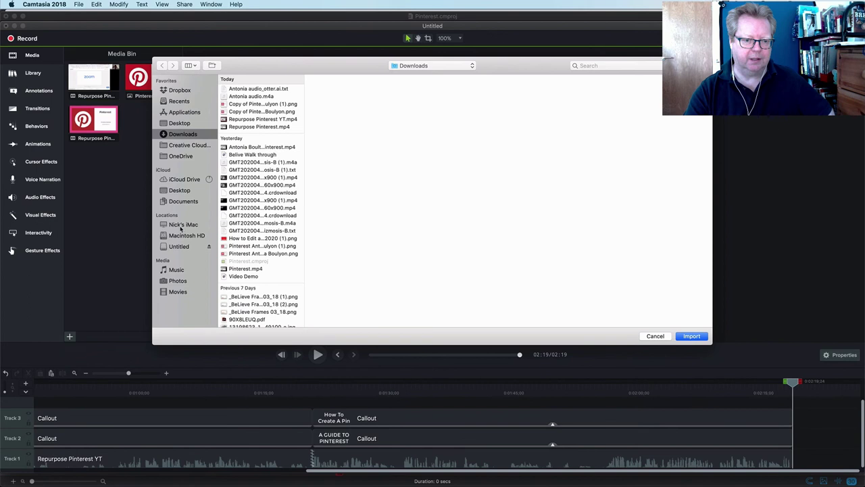
{"action": "left_click", "coordinate": [267, 105]}
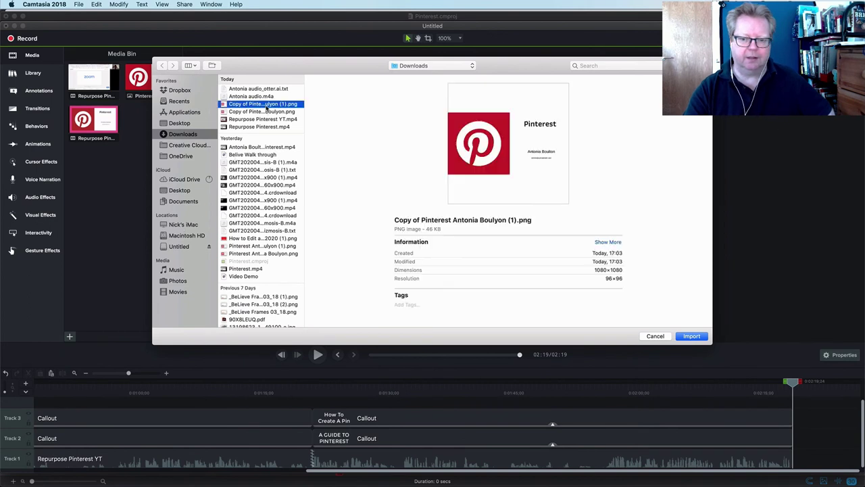
{"action": "left_click", "coordinate": [691, 337]}
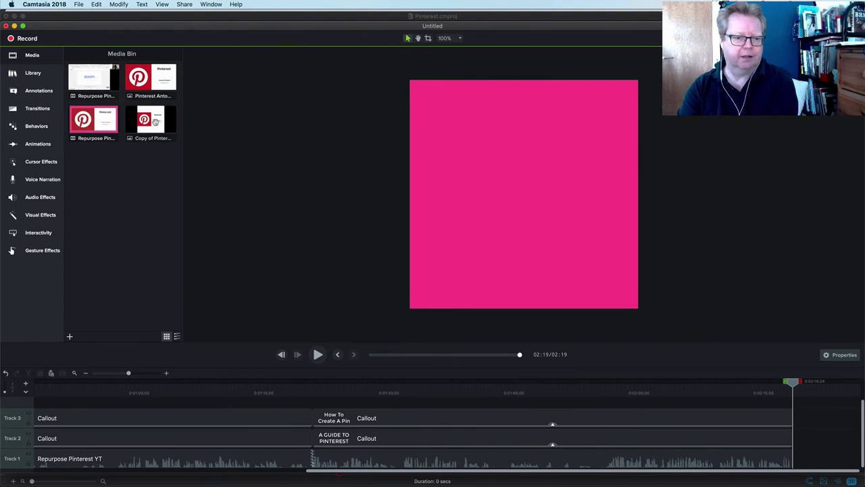
Place the Pinterest end-card image after the main clip on Track 1, then return to 1:56
{"action": "left_click_drag", "start_coordinate": [169, 127], "coordinate": [794, 465]}
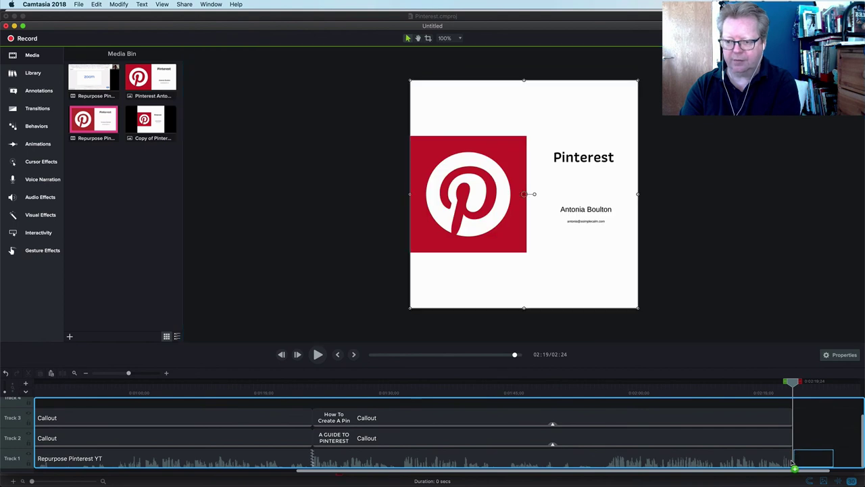
{"action": "left_click_drag", "start_coordinate": [794, 386], "coordinate": [599, 384]}
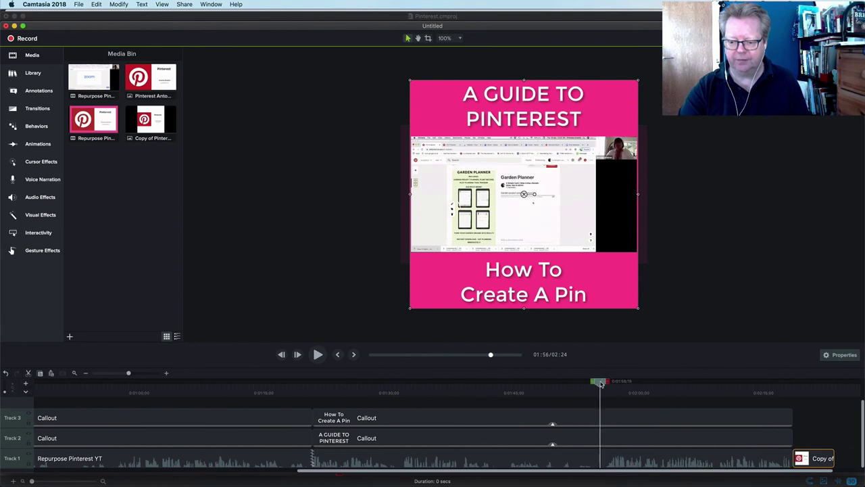
Paste a callout at 1:56 reading 'To watch the full tutorial go to xxxxxxx'
{"action": "key", "text": "cmd+v"}
{"action": "type", "text": "To watch the full tutorila"}
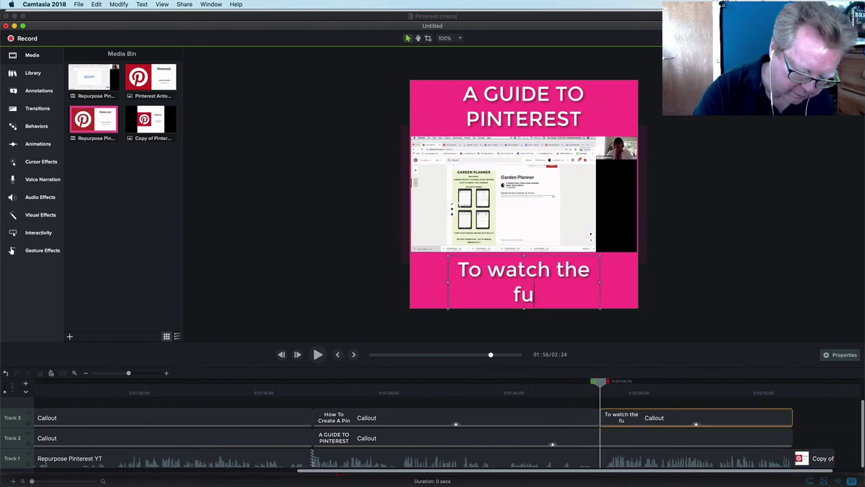
{"action": "key", "text": "BackSpace"}
{"action": "key", "text": "BackSpace"}
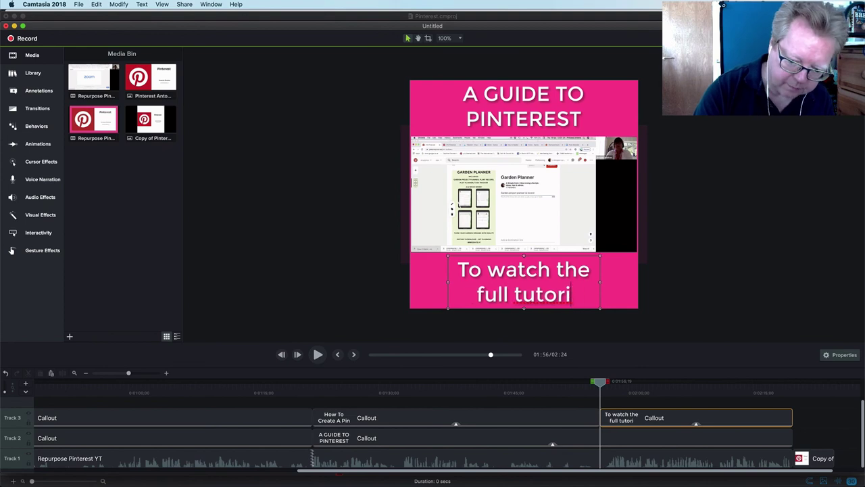
{"action": "type", "text": "ak"}
{"action": "key", "text": "BackSpace"}
{"action": "type", "text": "l go to"}
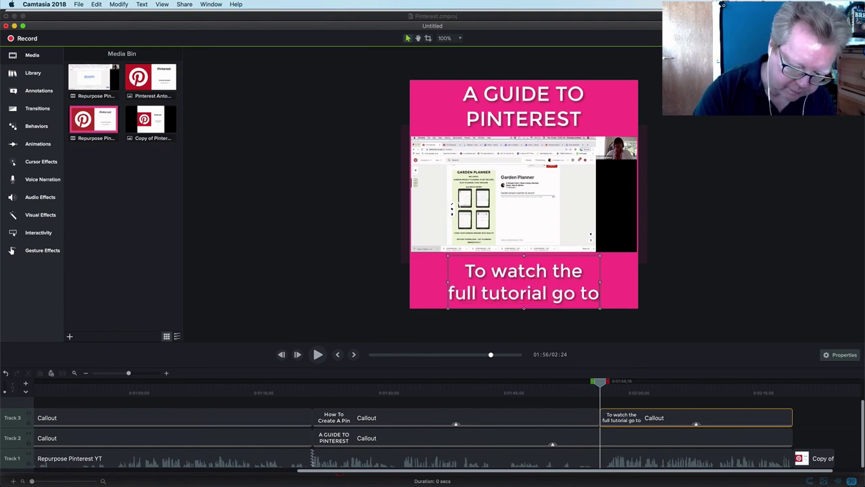
{"action": "type", "text": "xxxxxxx"}
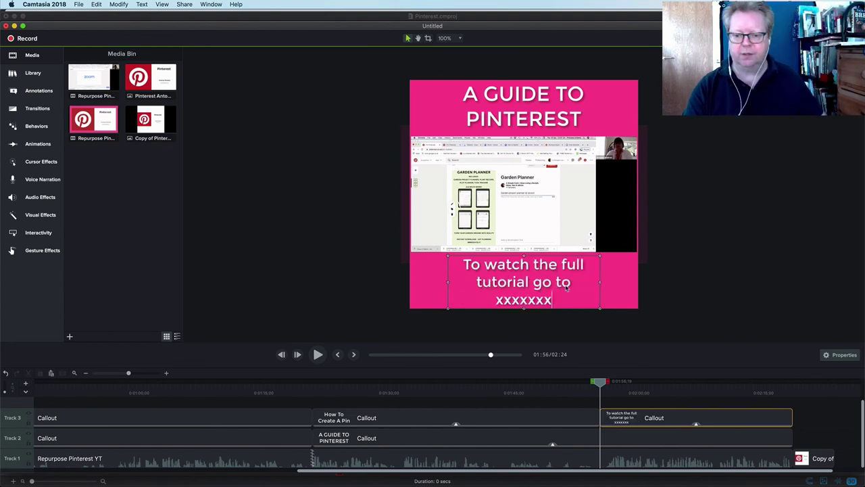
{"action": "left_click", "coordinate": [687, 294]}
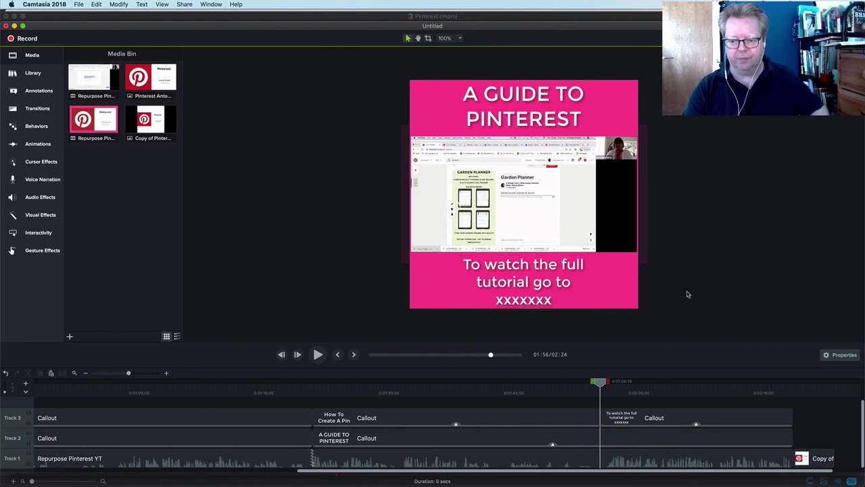